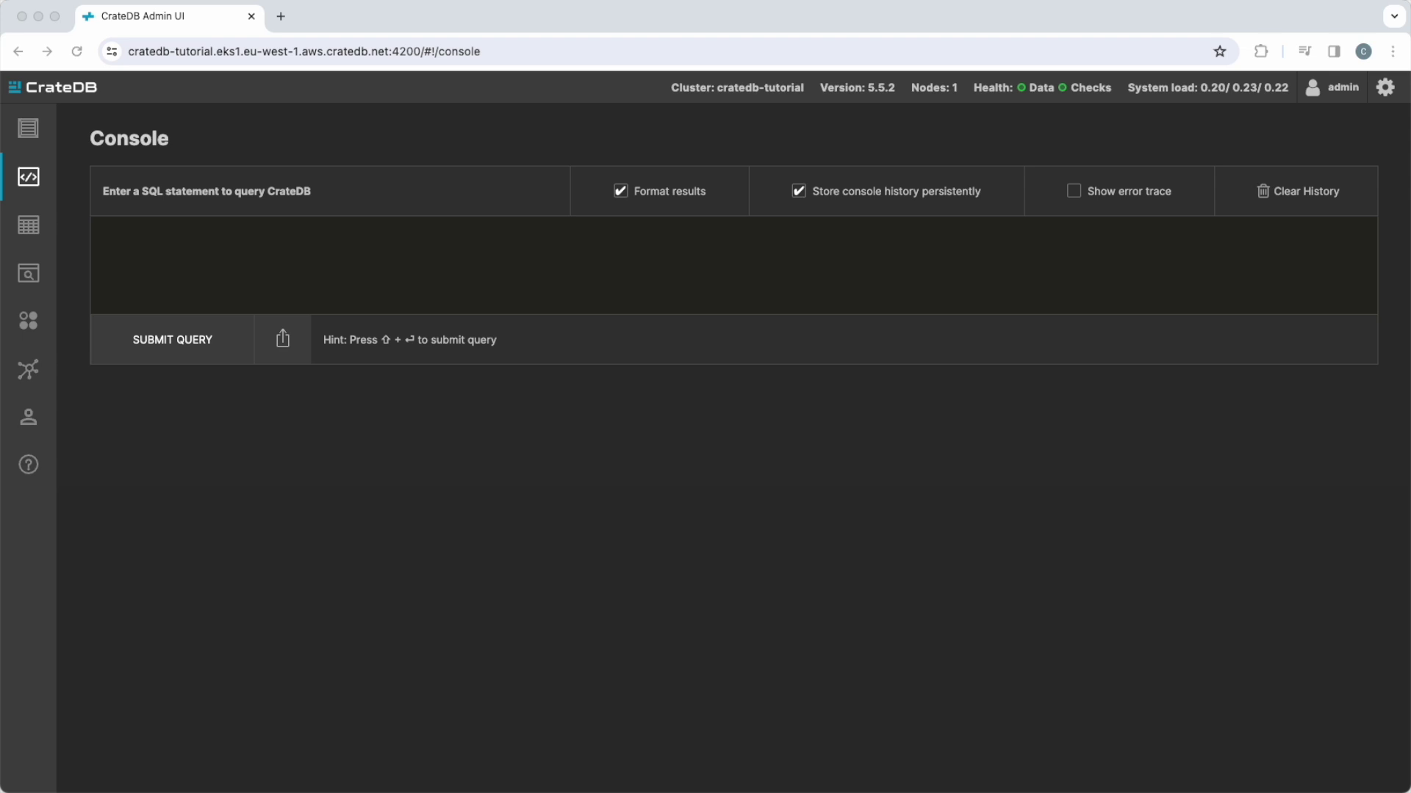
Step: Run the pasted CREATE TABLE weather_data statement, creating the table with one record affected
type("CREATE TABLE \"weather_data\" (     \"timestamp\" TIMESTAMP,     \"location\" VARCHAR,     \"temperature\" DOUBLE,     \"humidity\" DOUBLE,     \"wind_speed\" DOUBLE CHECK (wind_speed >= 0) );")
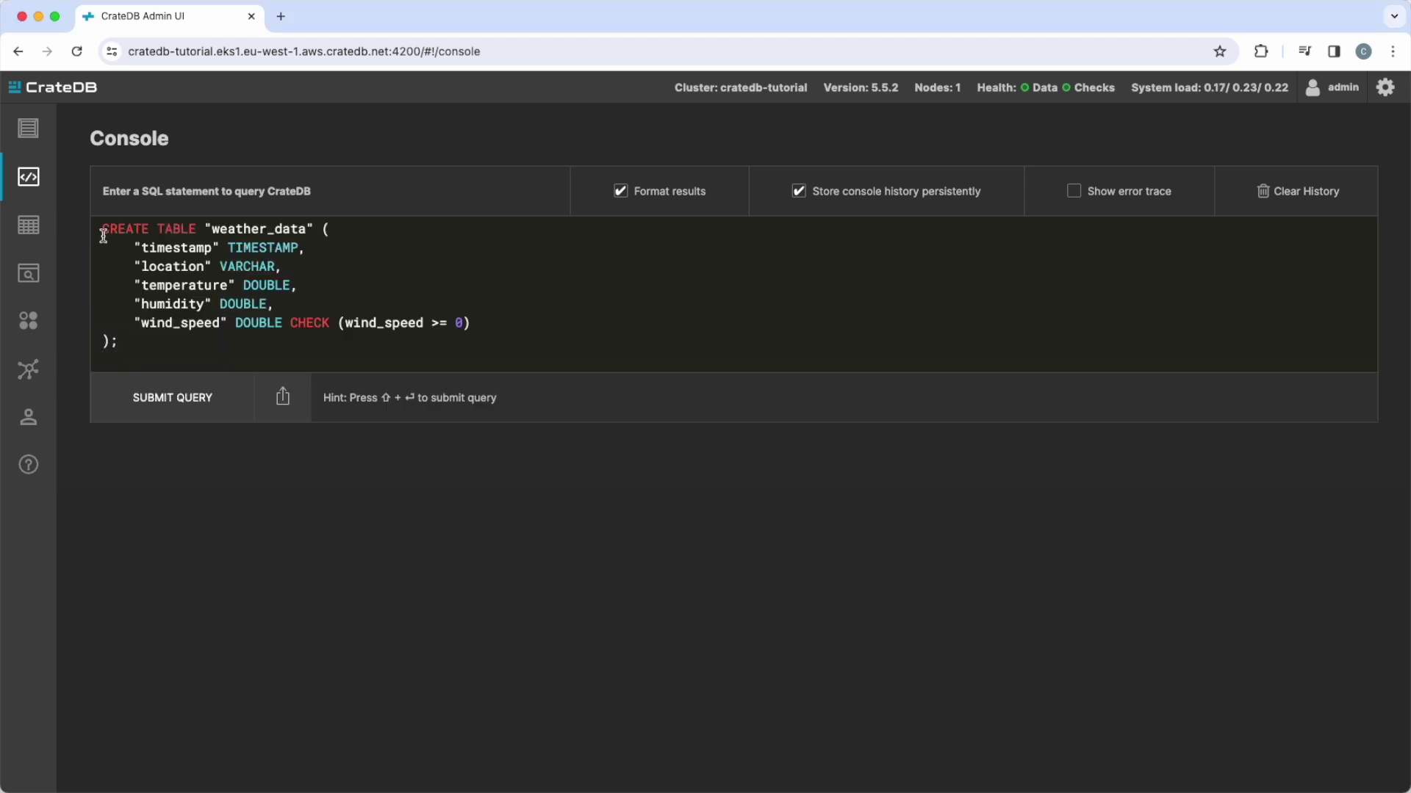
left_click(140, 408)
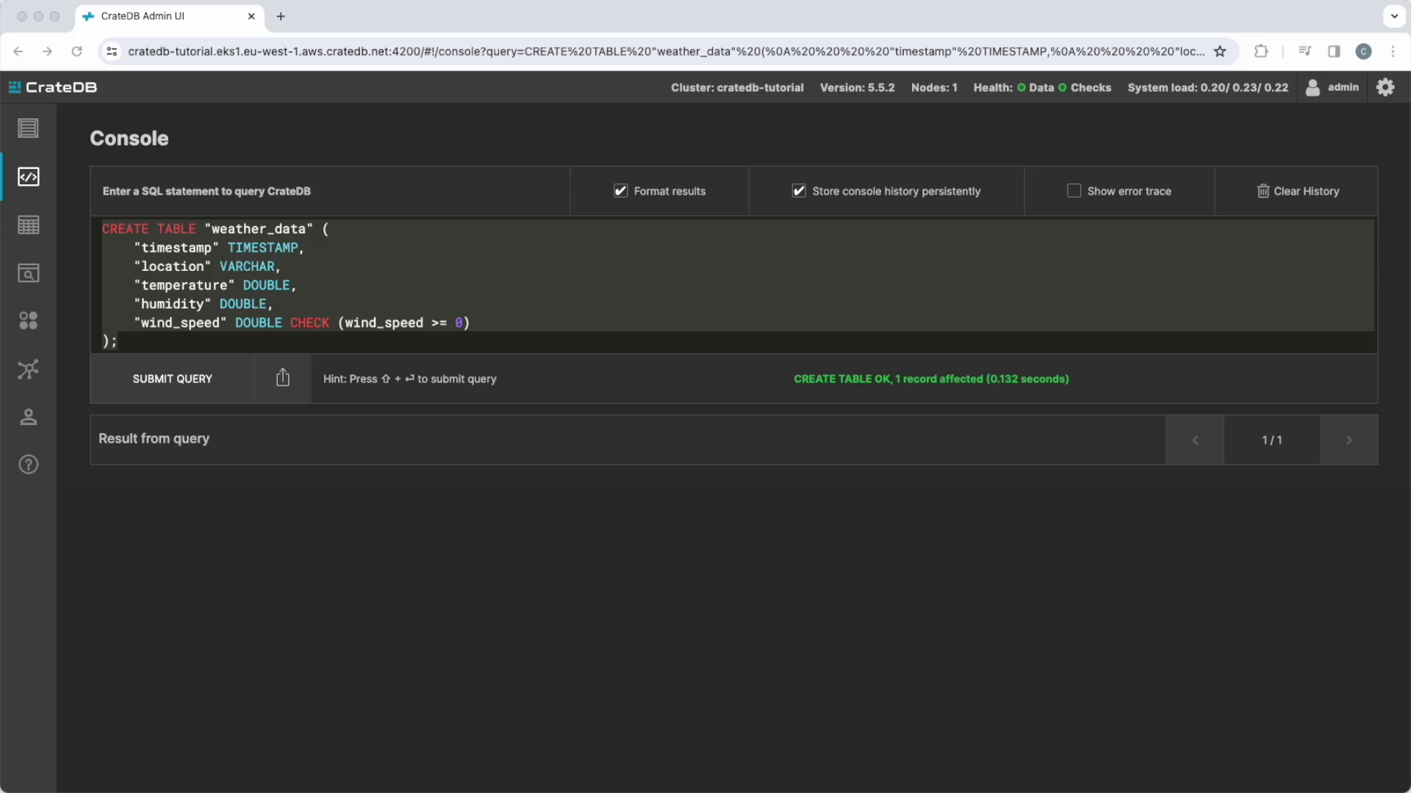
Step: Replace the CREATE TABLE text with the COPY FROM import and load 70,000 weather records
left_click(58, 221)
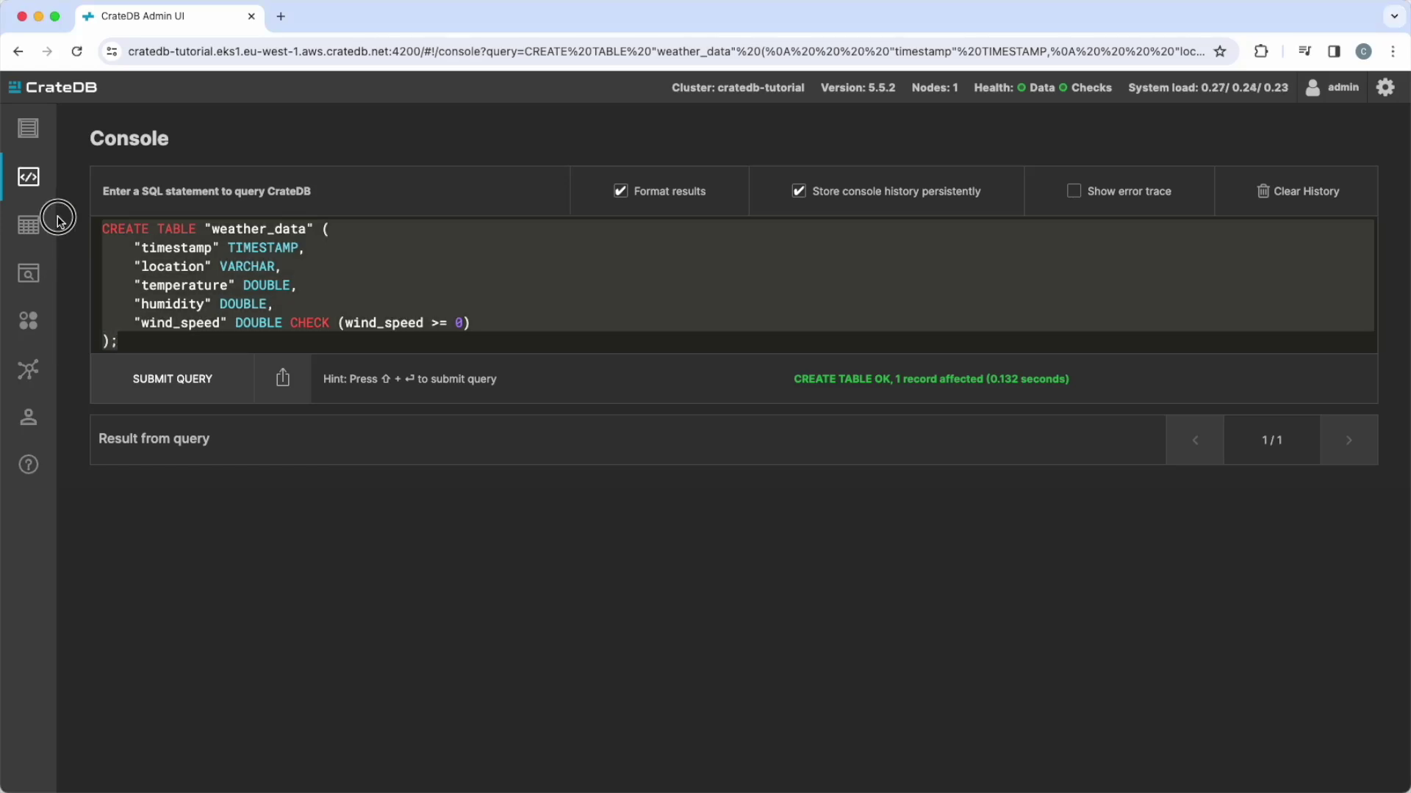
key("BackSpace")
type("COPY weather_data FROM 'https://github.com/crate/cratedb-datasets/raw/main/cloud-tutorials/data_weather.csv.gz' WITH (FORMAT='csv', compression='gzip', empty_string_as_null=true);")
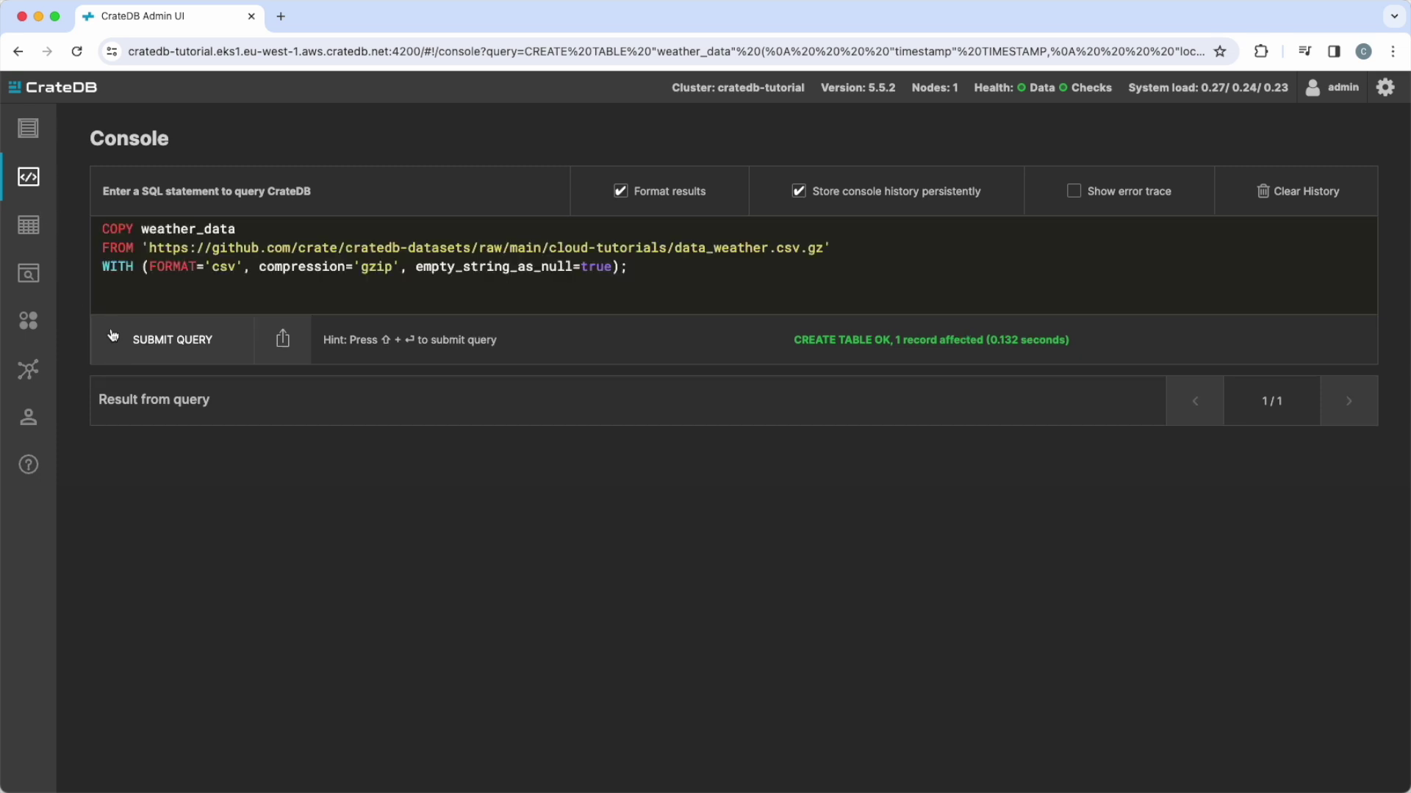
left_click(151, 353)
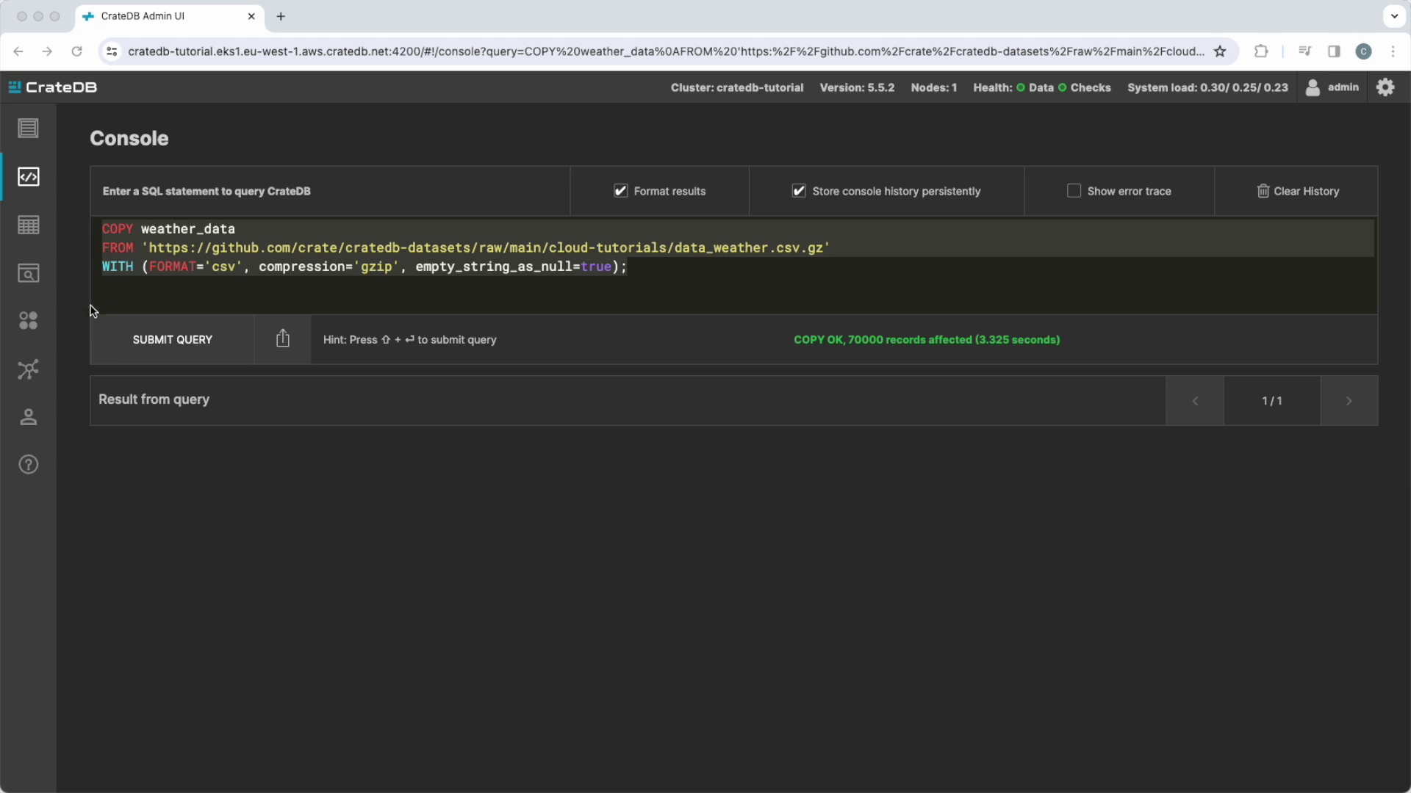
Step: Clear the COPY statement and paste SELECT * FROM weather_data LIMIT 10 into the editor
left_click(675, 279)
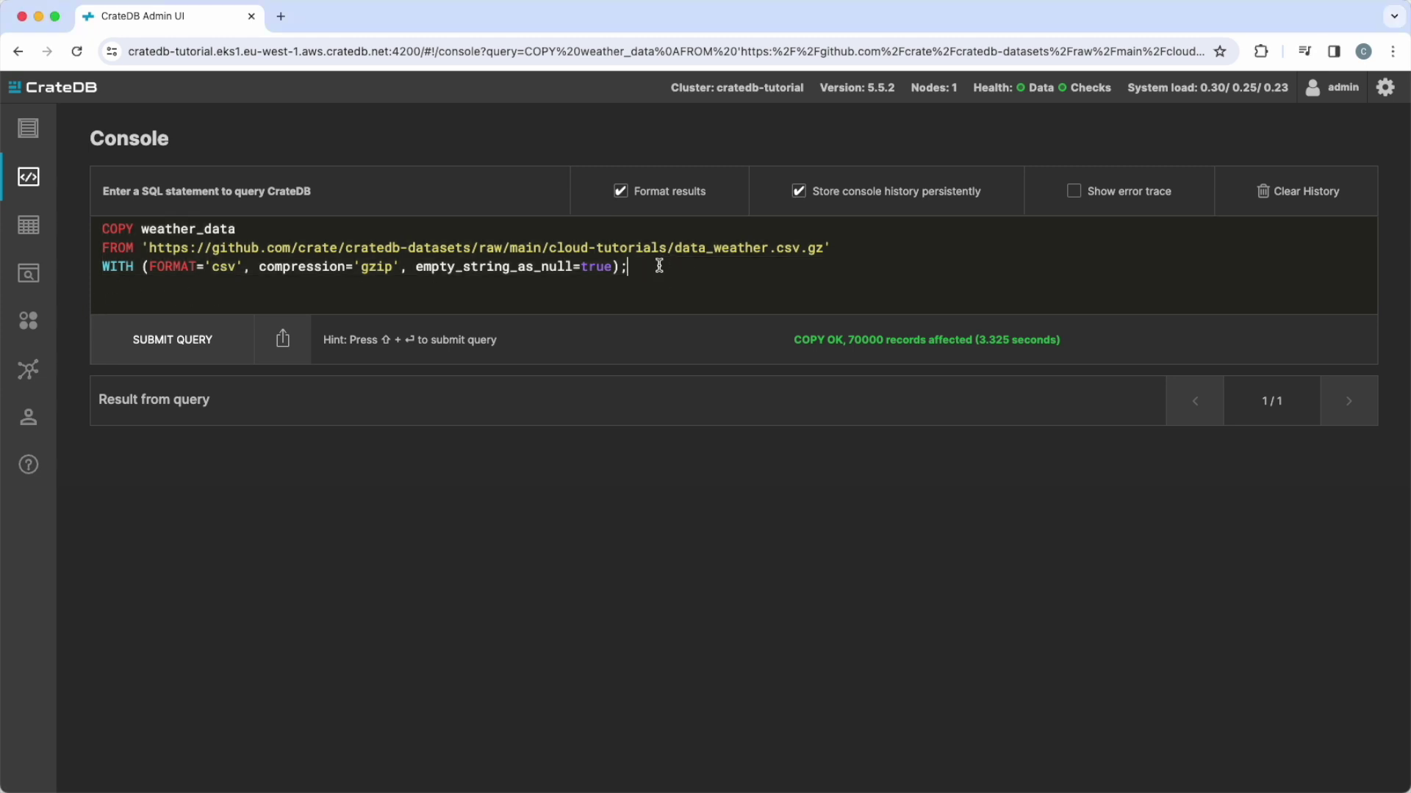
left_click_drag(657, 266, 81, 237)
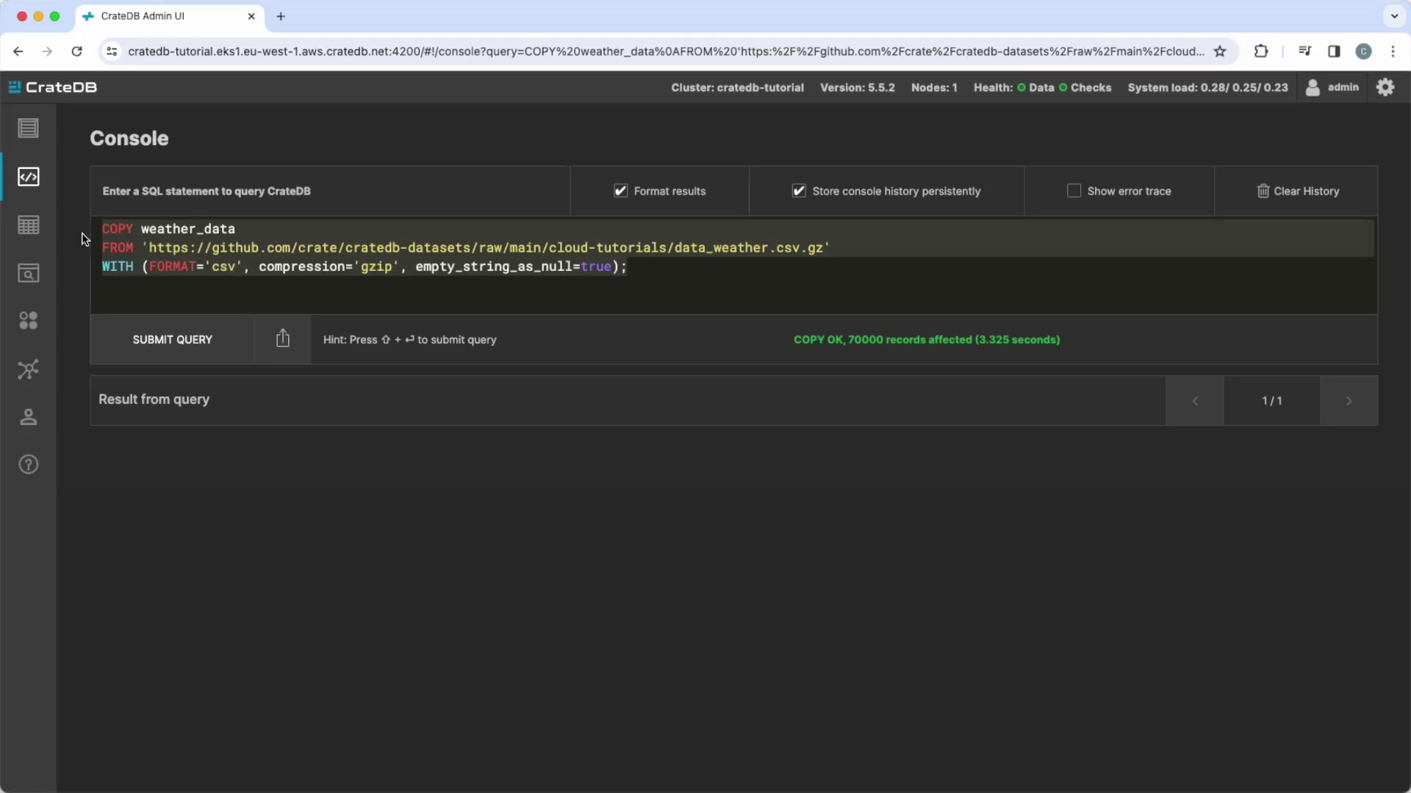
key("BackSpace")
key("super+v")
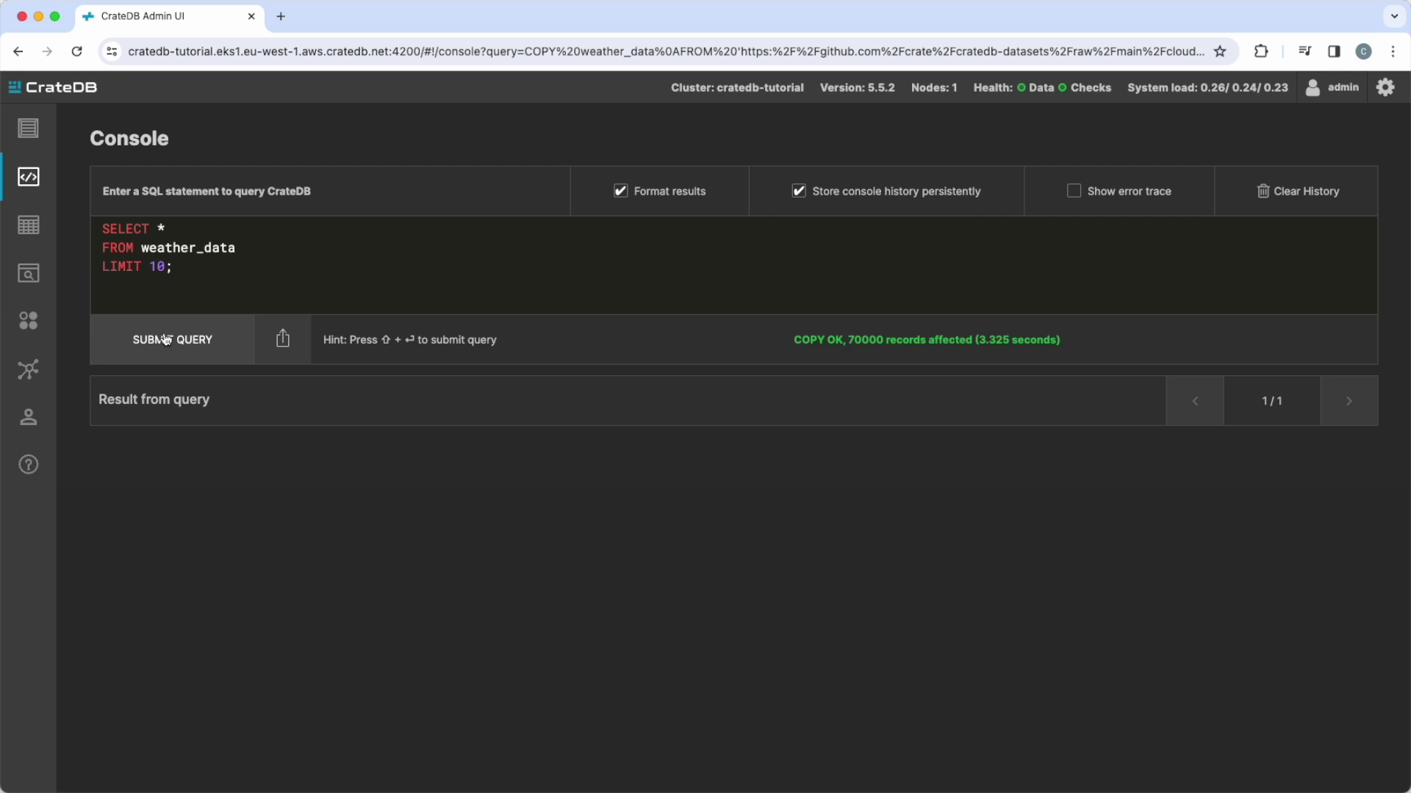
Step: Run the LIMIT 10 query, listing the first weather_data rows for Berlin, Zurich, Dornbirn and Vienna
left_click(166, 339)
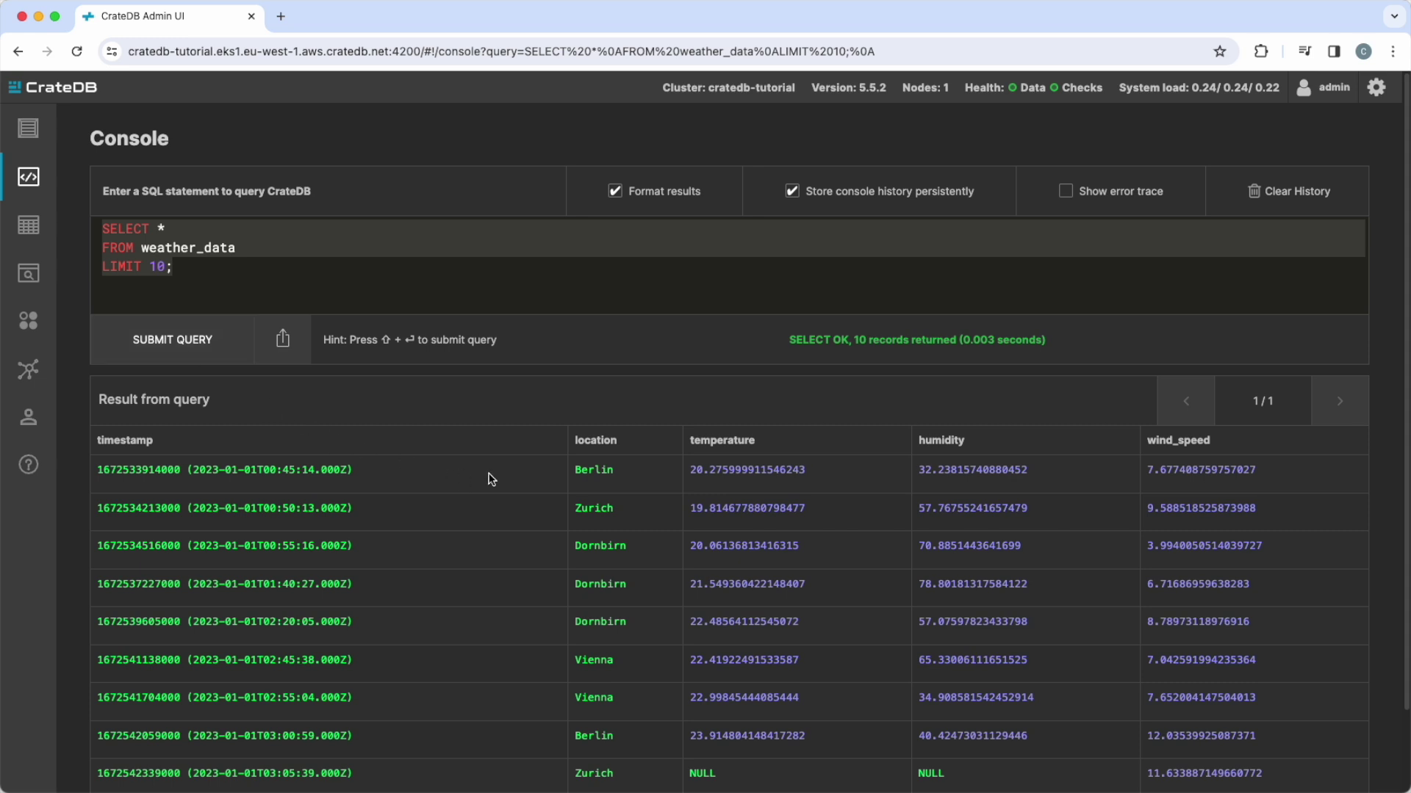
scroll(791, 589, "down", 2)
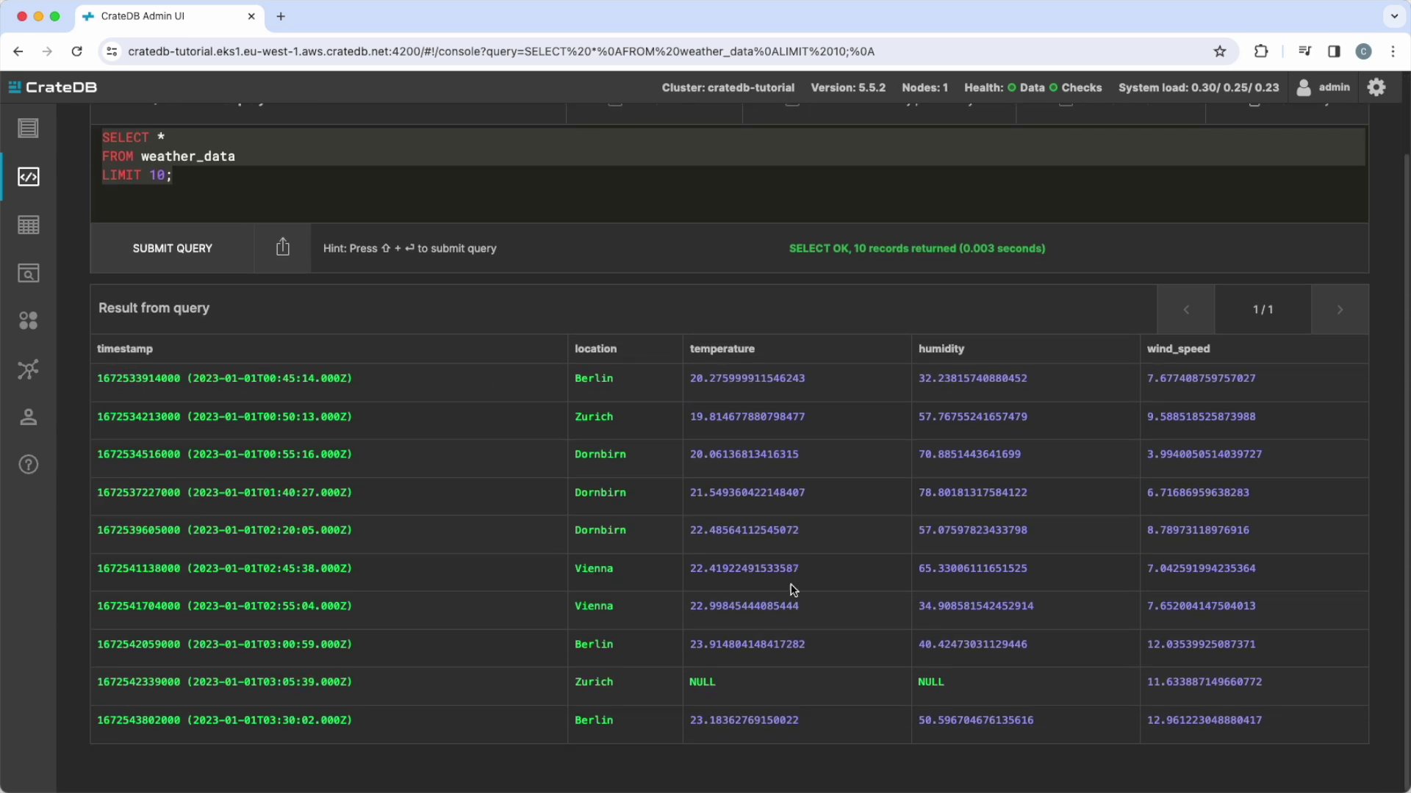
scroll(791, 590, "up", 2)
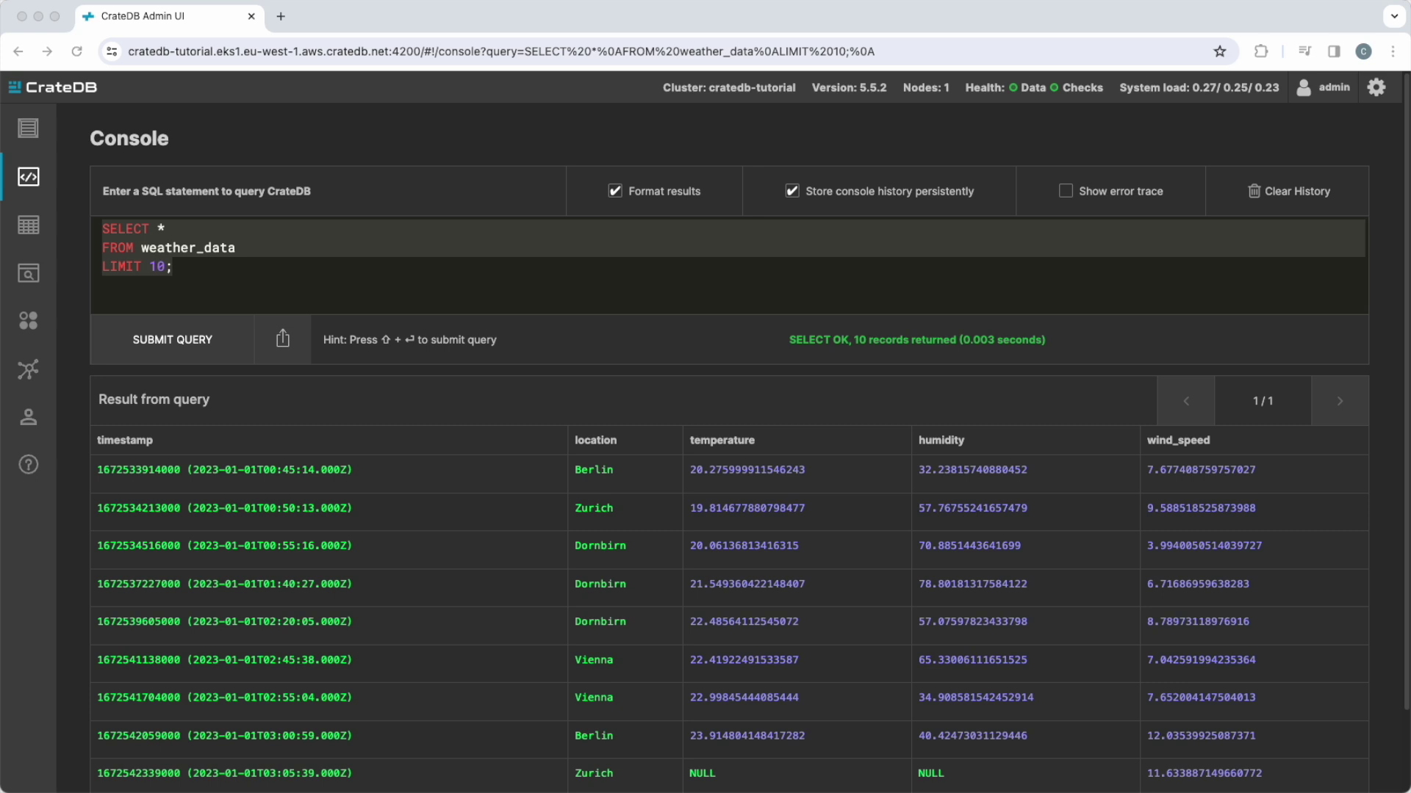
left_click(196, 265)
Step: Run the AVG(temperature) GROUP BY location query, then paste the MAX/MAX_BY highest-temperature query
key("BackSpace")
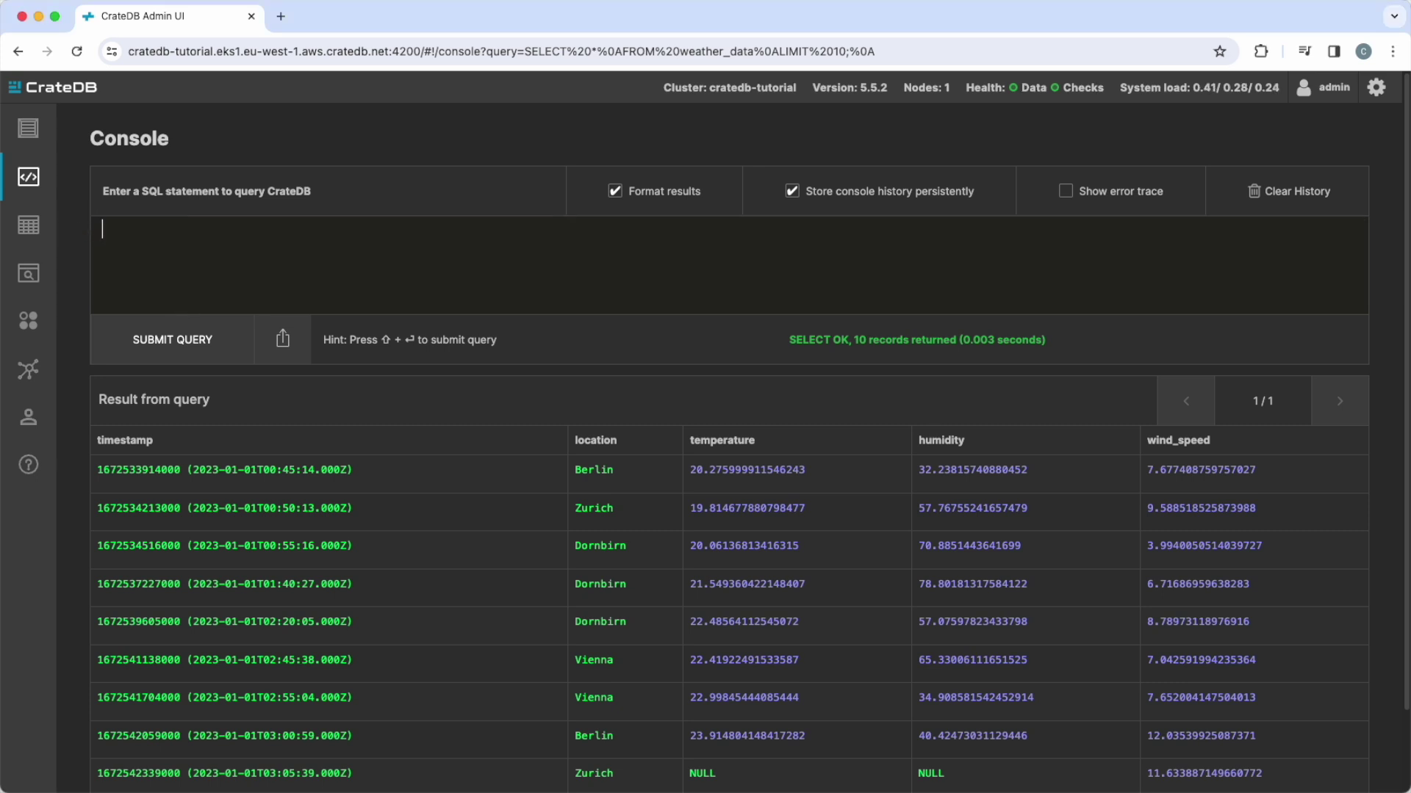
type("SELECT location, AVG(temperature) AS avg_temp FROM weather_data GROUP BY location;")
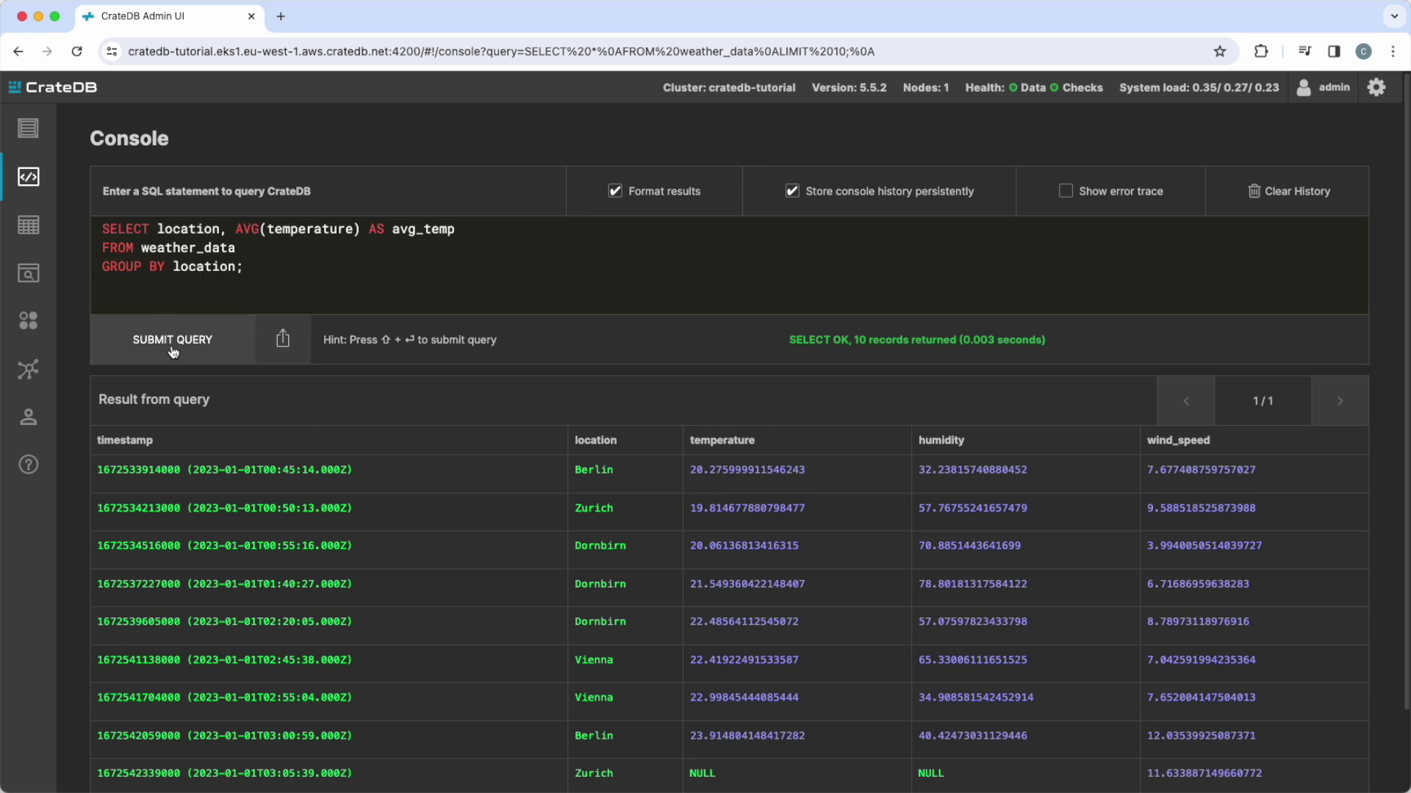
left_click(172, 340)
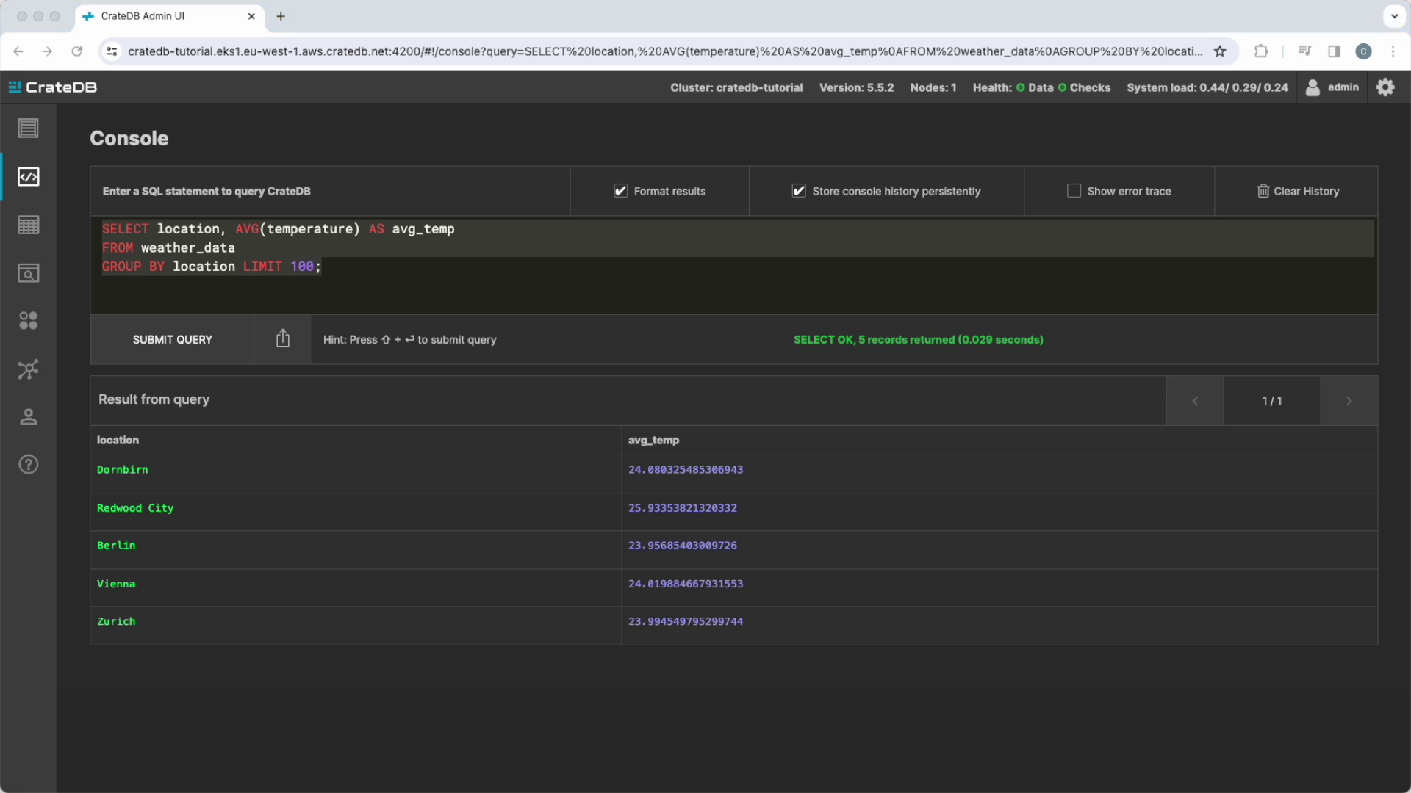
key("BackSpace")
key("ctrl+v")
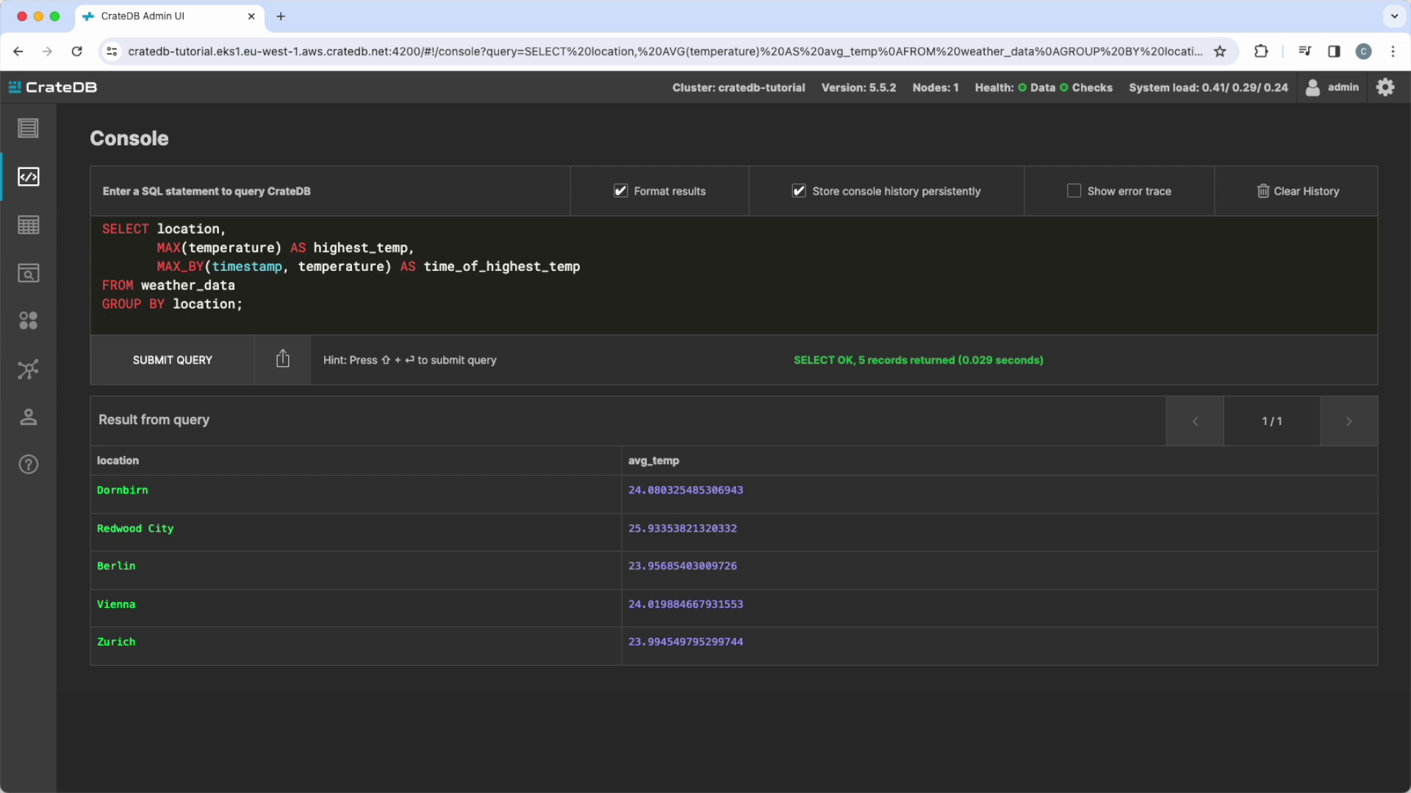
Step: Run the highest-temperature-per-location query and highlight its MAX_BY expression in the editor
left_click(145, 364)
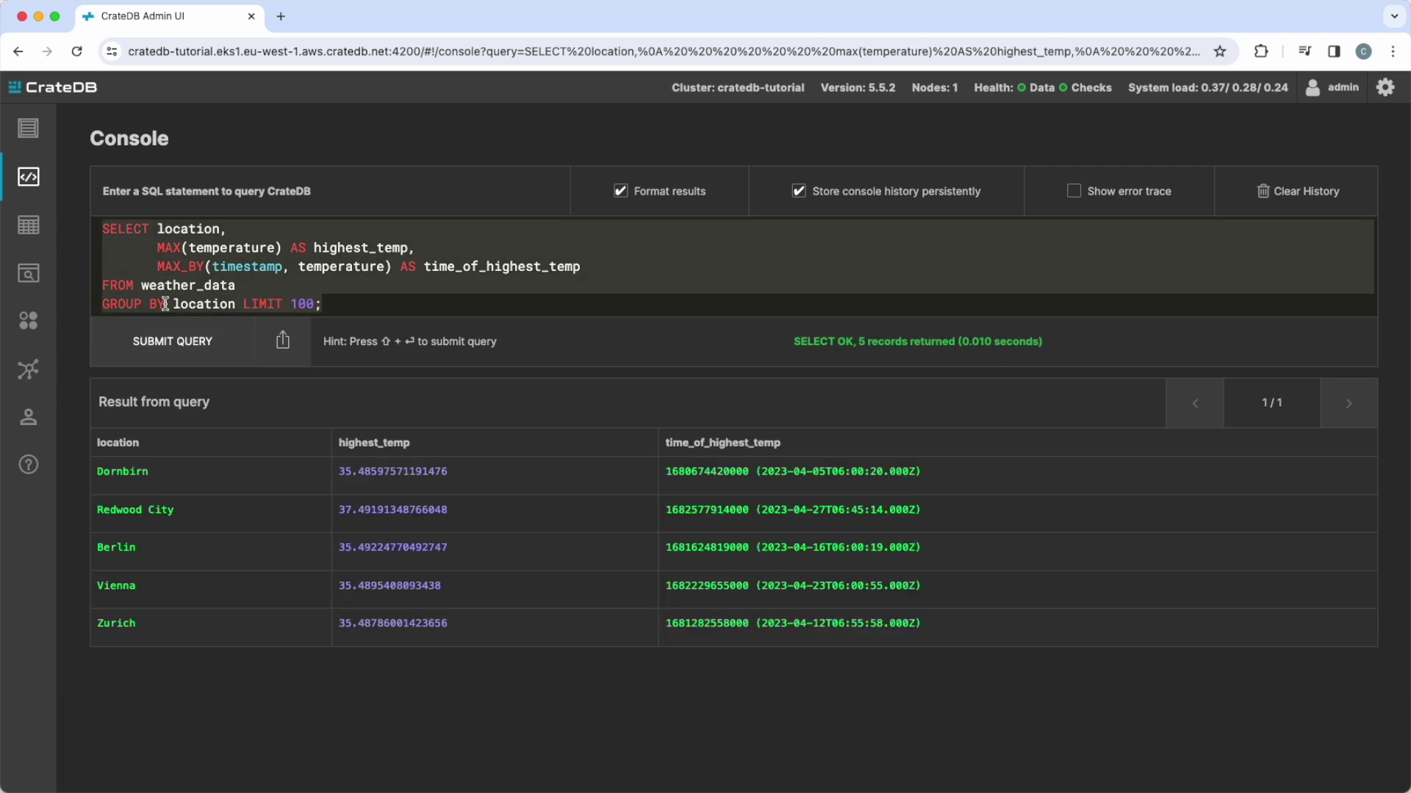
left_click(166, 272)
left_click_drag(165, 272, 400, 268)
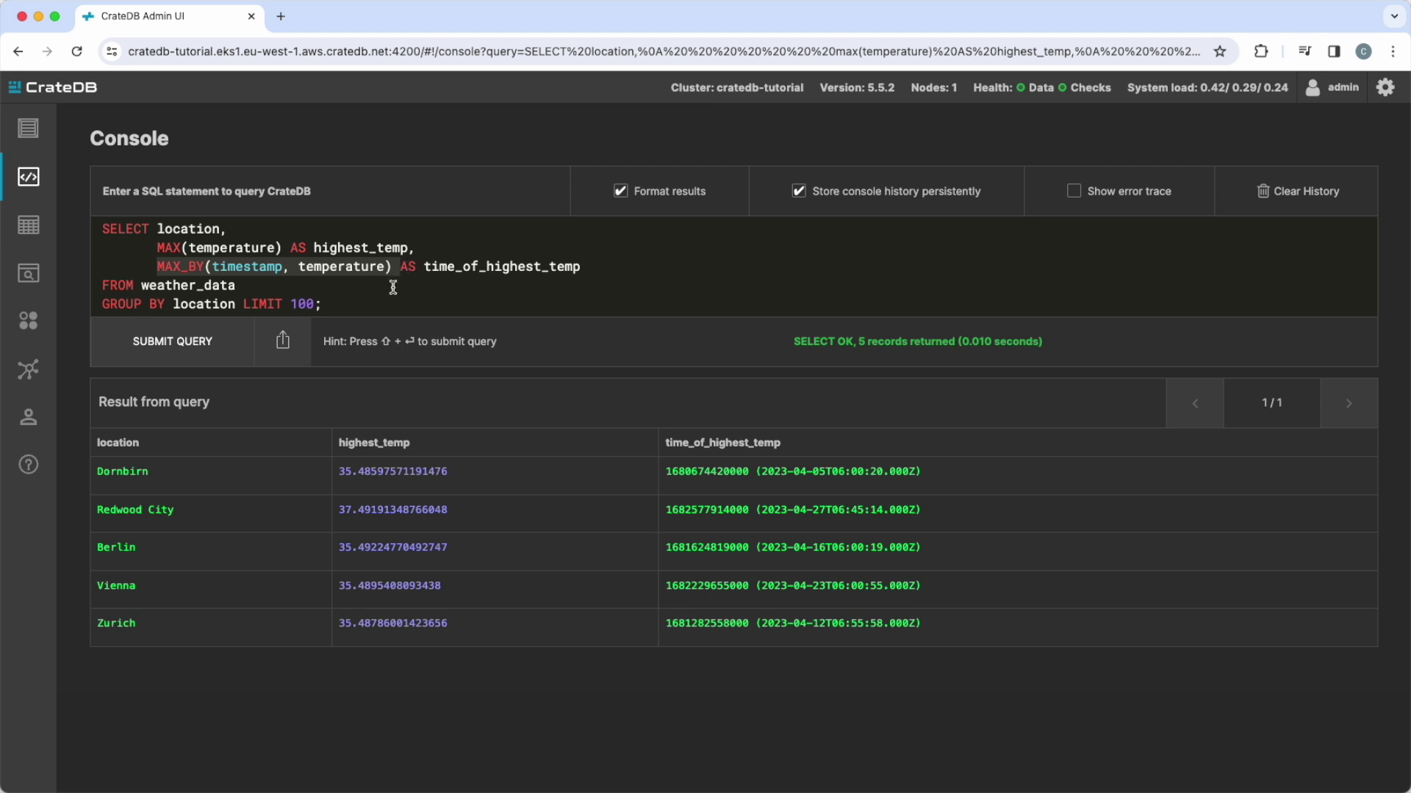
left_click(402, 289)
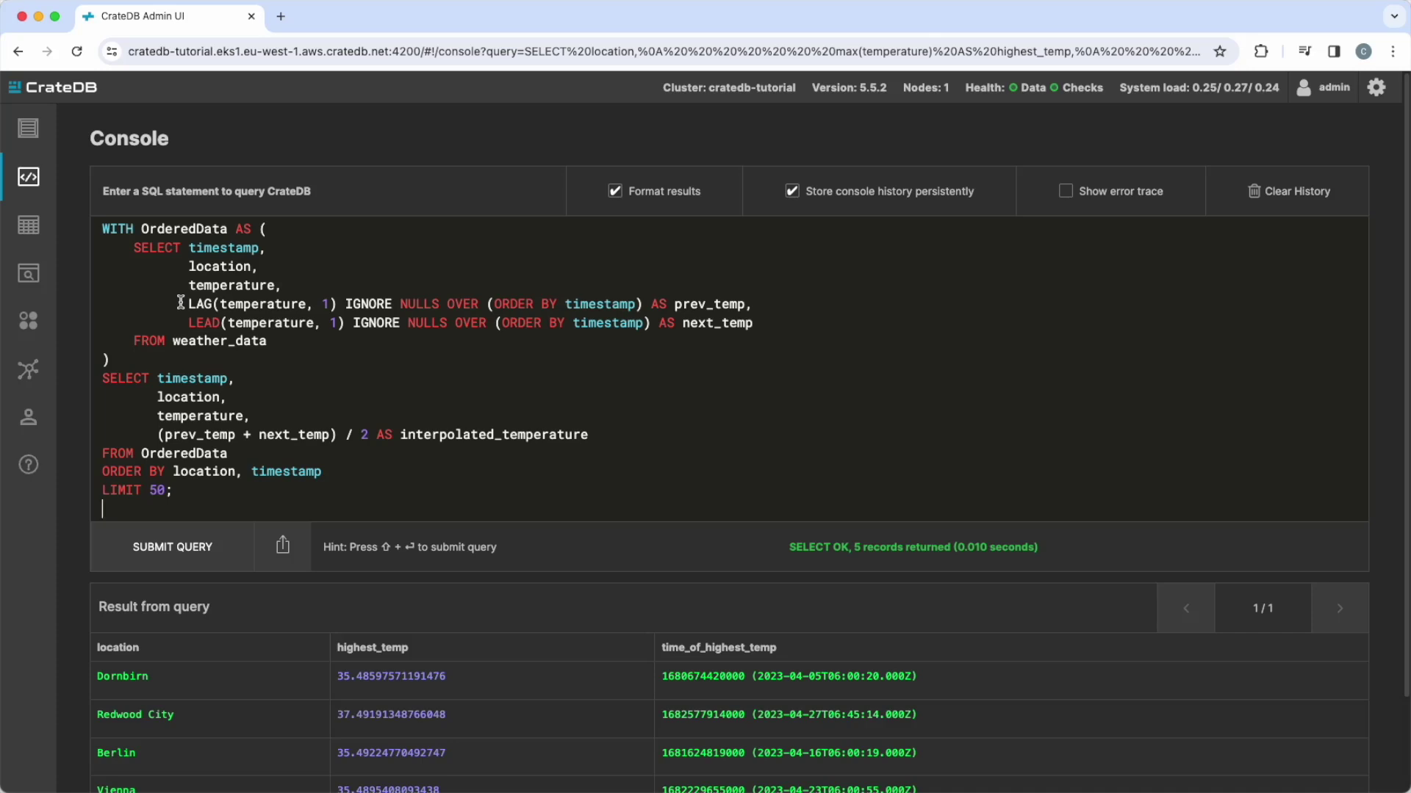
Step: Highlight the LAG/LEAD and prev_temp/next_temp averaging lines, then run the interpolation query returning 50 Berlin rows
left_click_drag(180, 304, 777, 329)
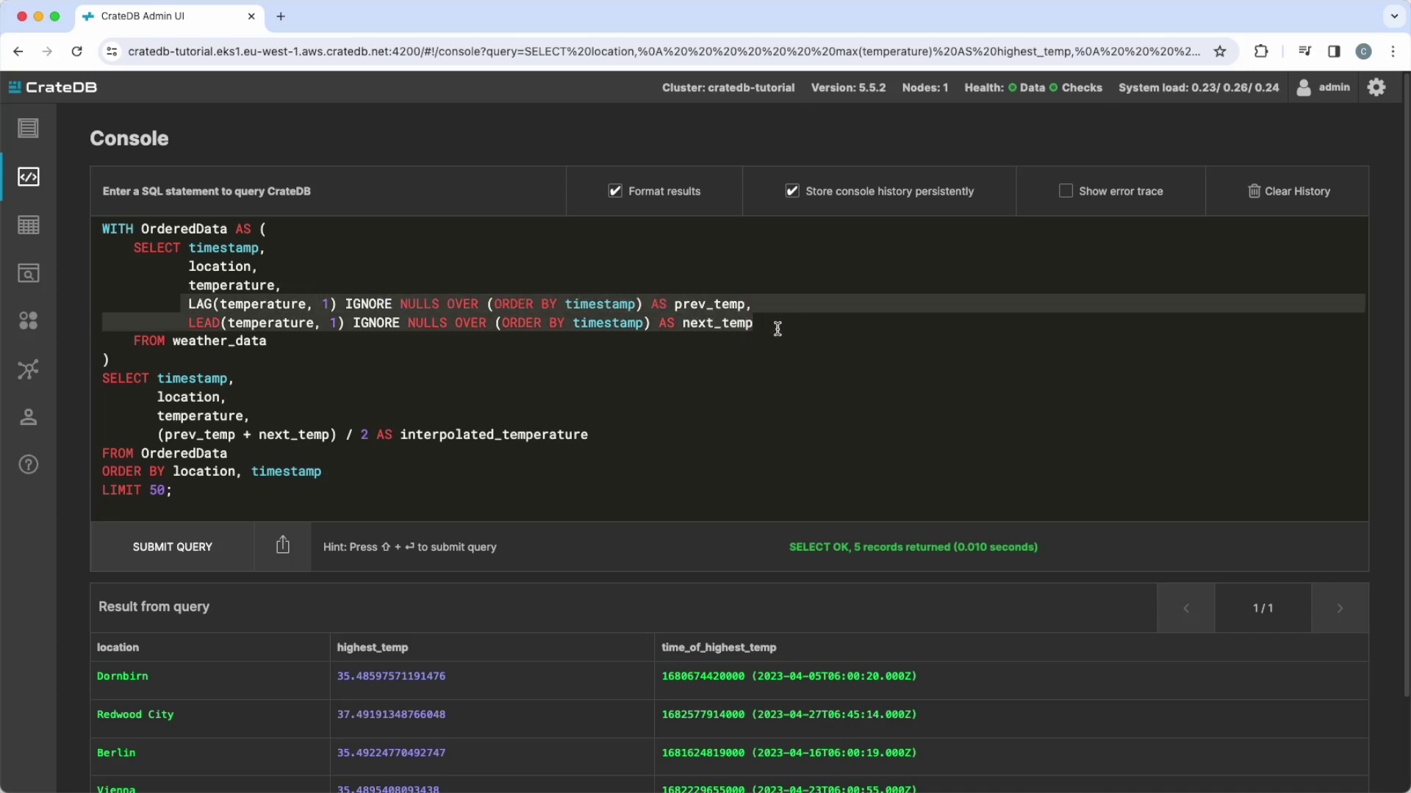
left_click_drag(156, 434, 628, 434)
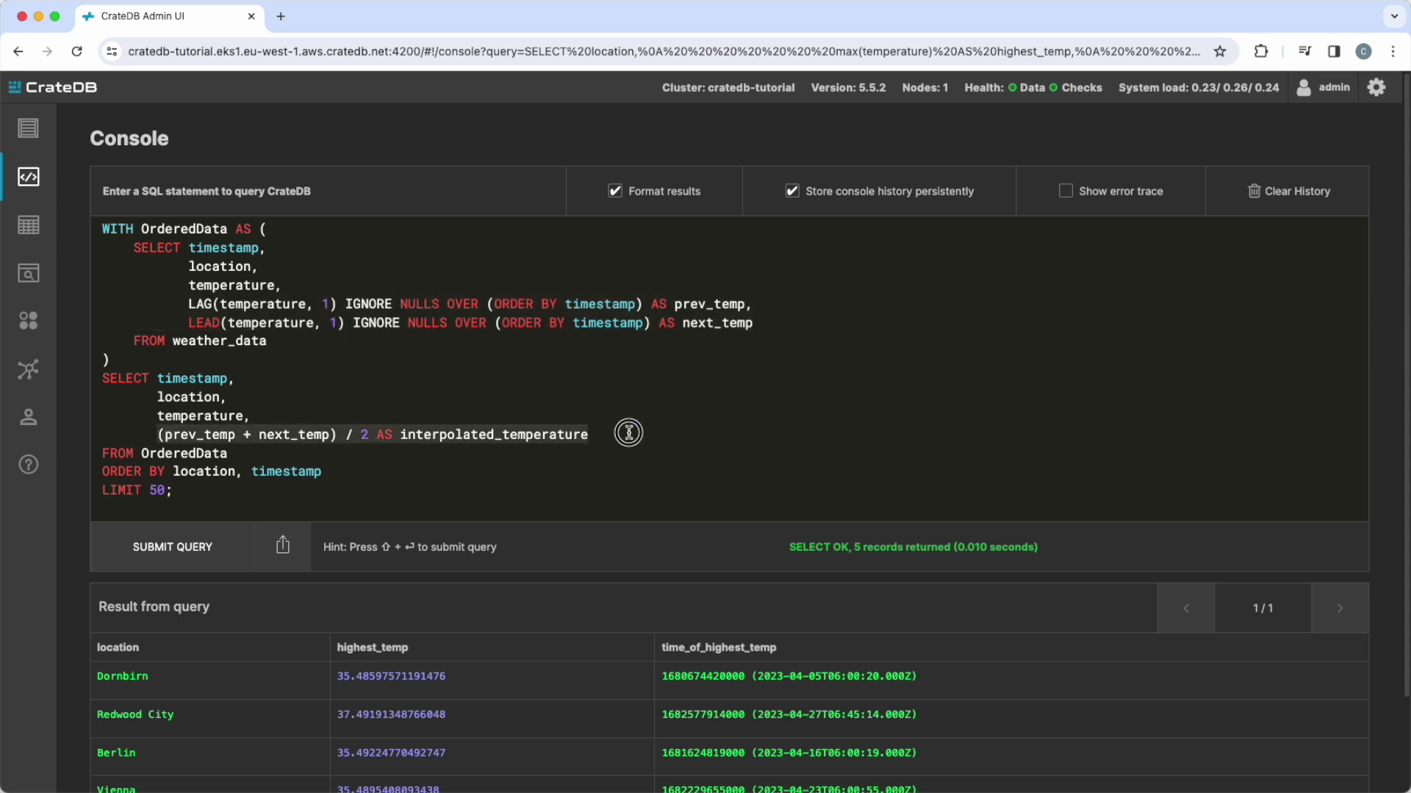
left_click(142, 563)
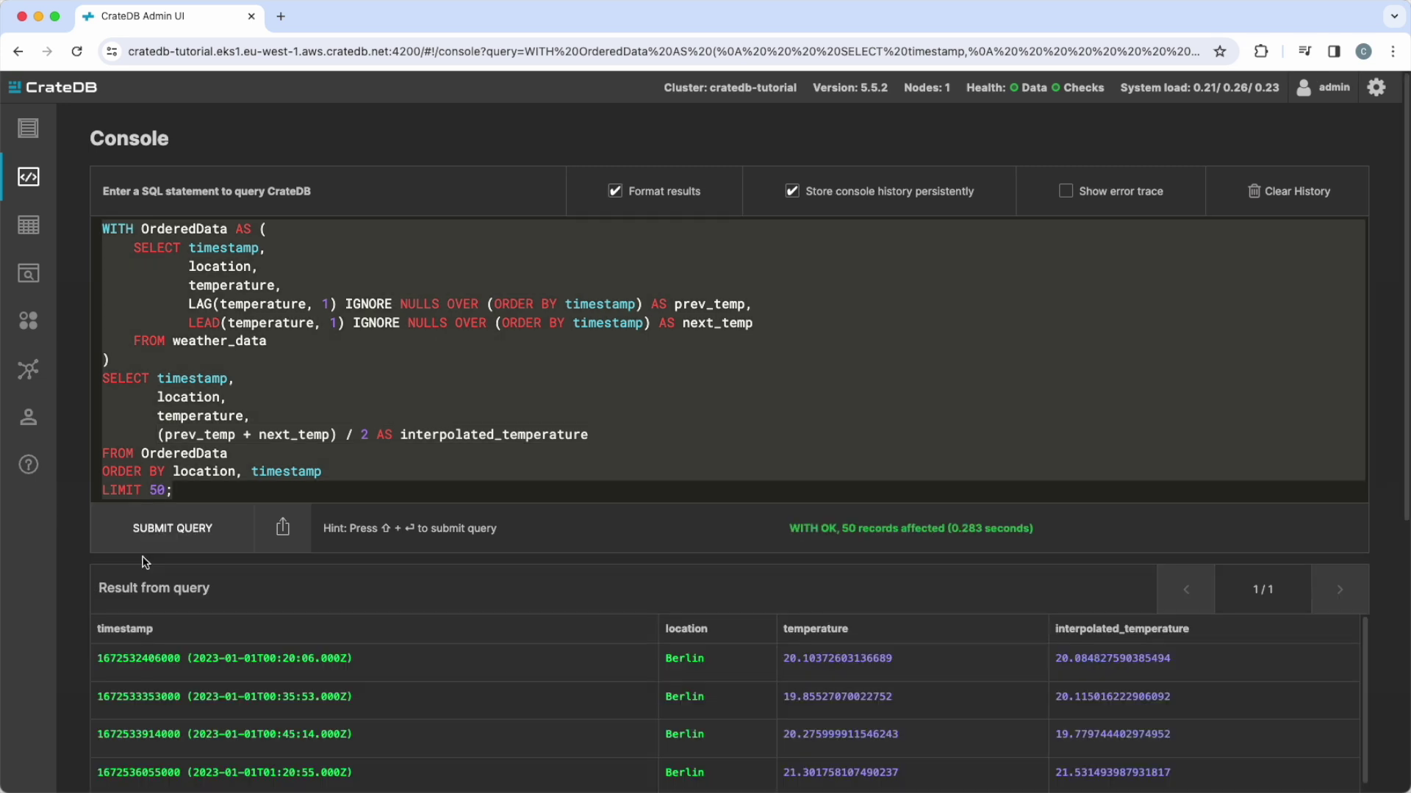
scroll(652, 705, "down", 3)
scroll(651, 706, "down", 3)
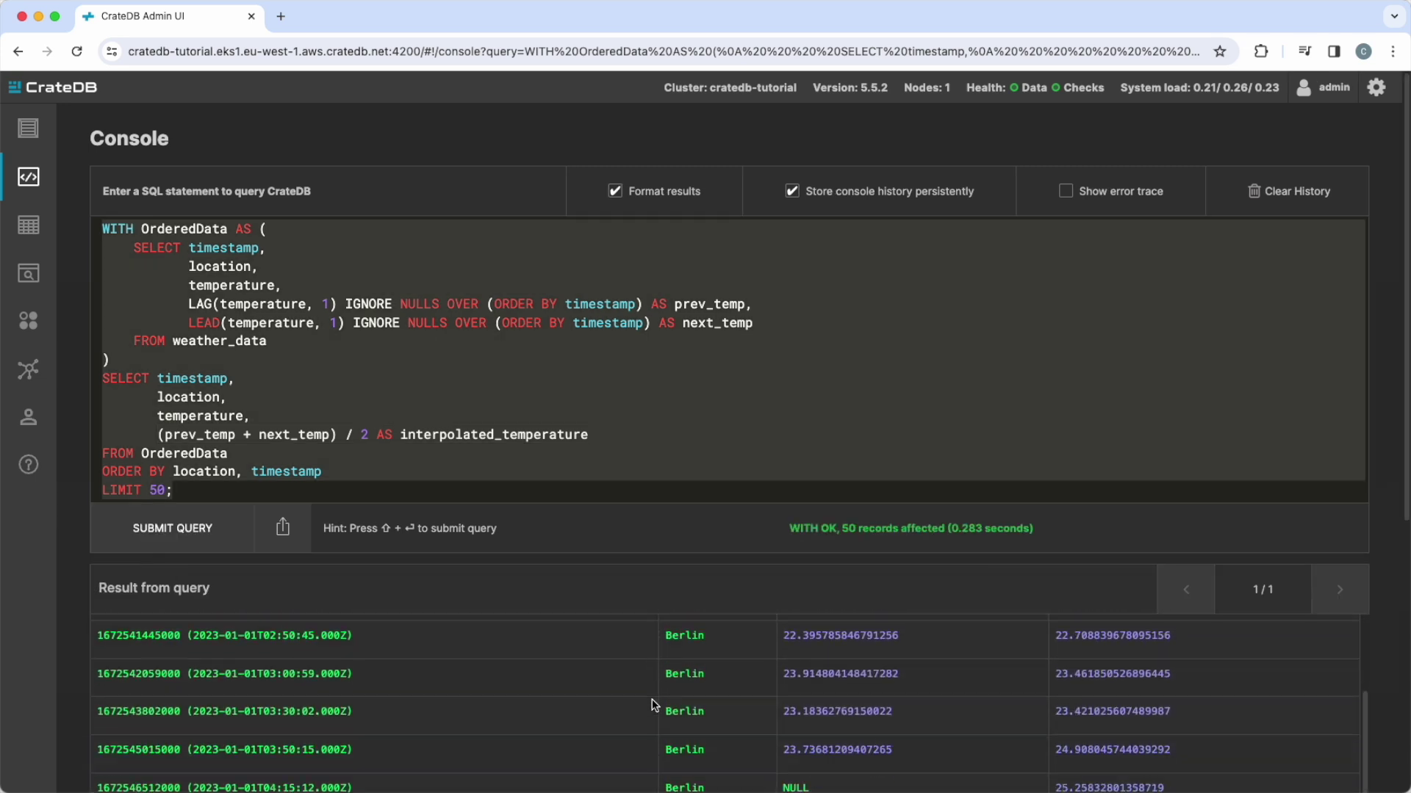
scroll(651, 706, "down", 2)
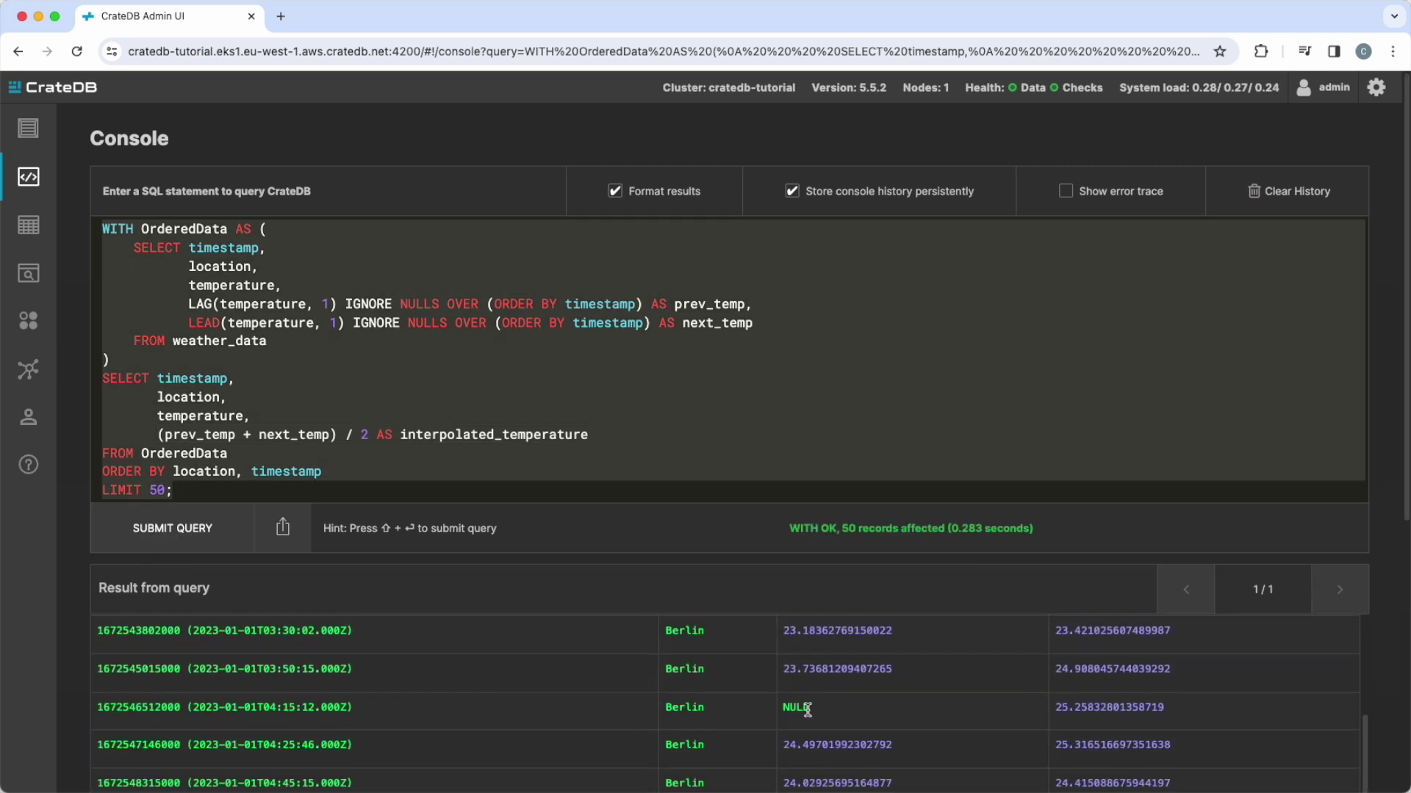